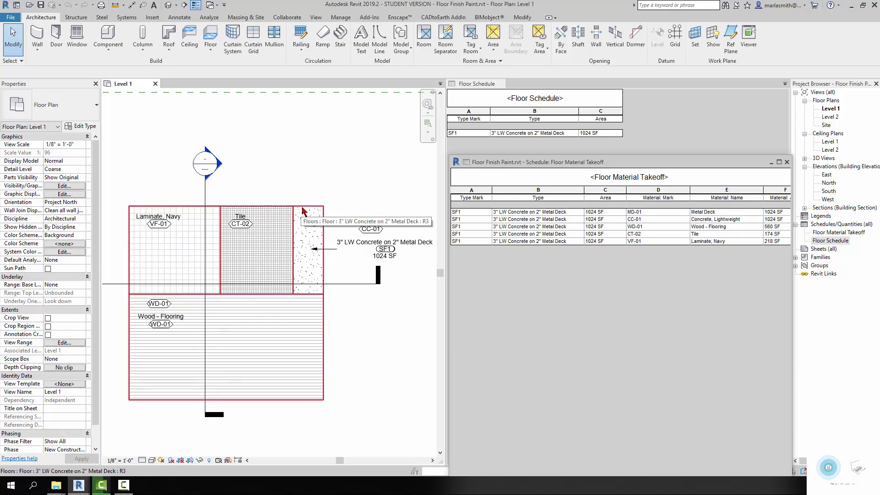
- Split the WD-01 wood floor face with a vertical line from its top edge to the floor's bottom edge
click(302, 211)
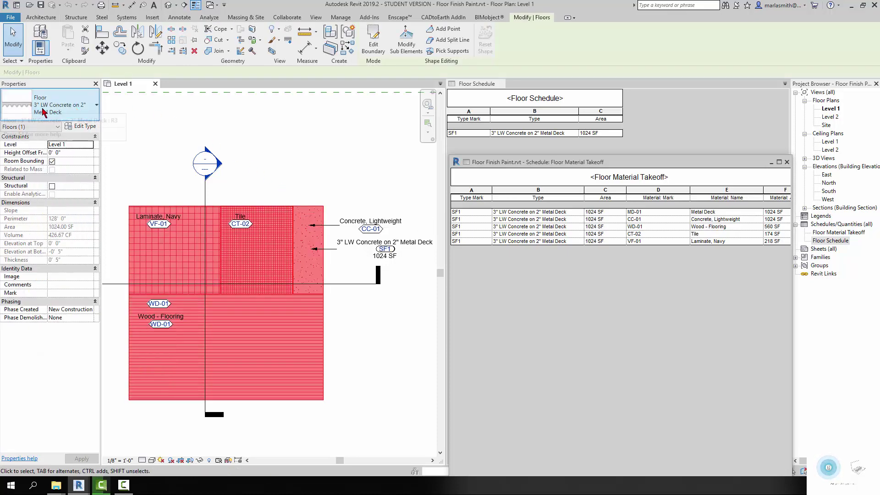
click(248, 124)
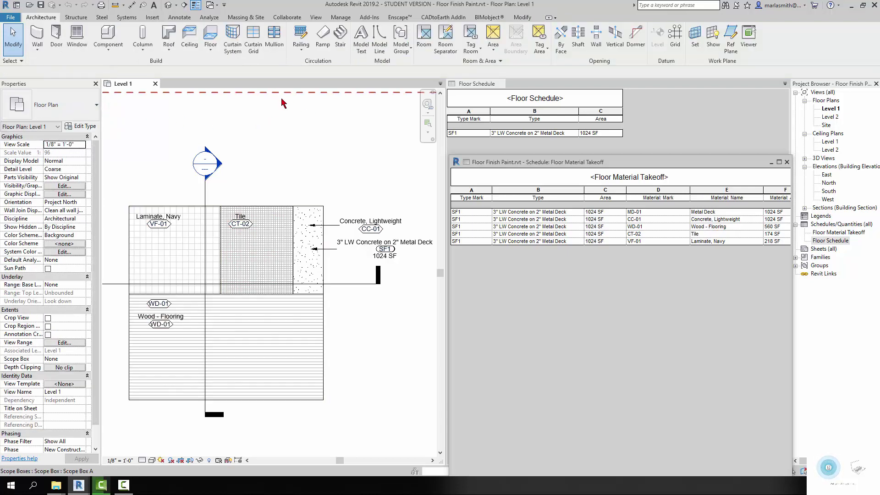
click(522, 16)
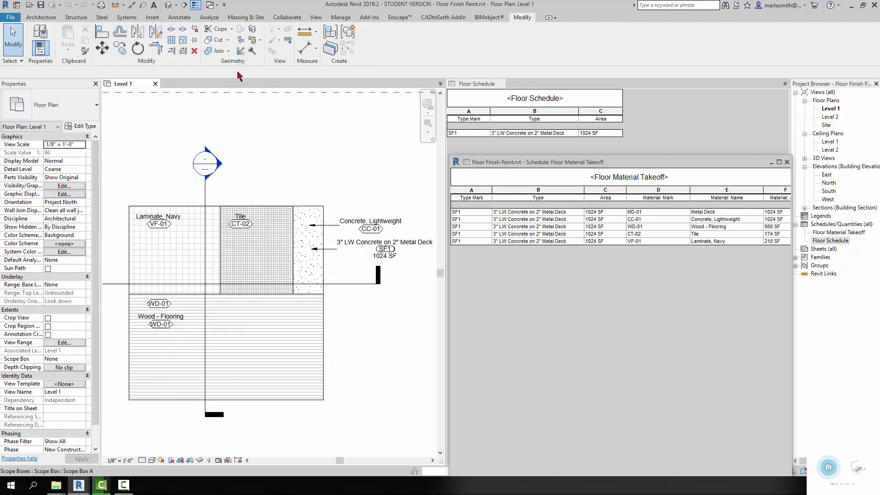
click(253, 31)
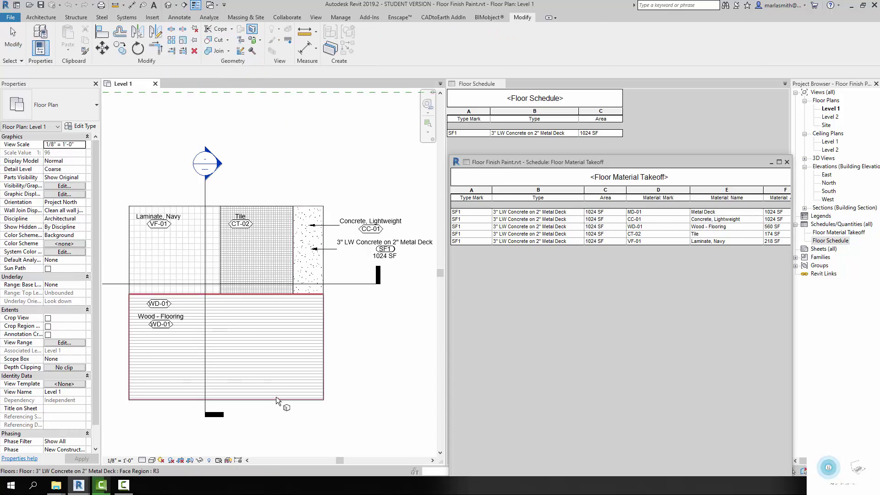
click(269, 275)
click(386, 30)
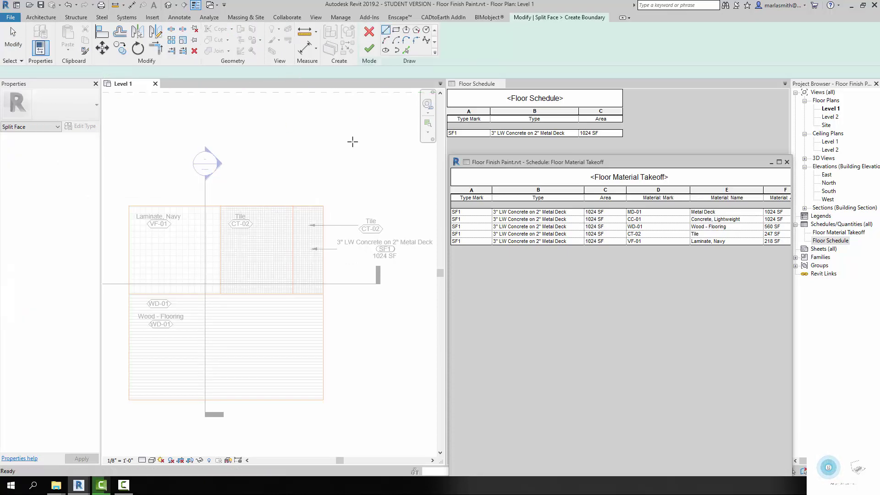
click(261, 295)
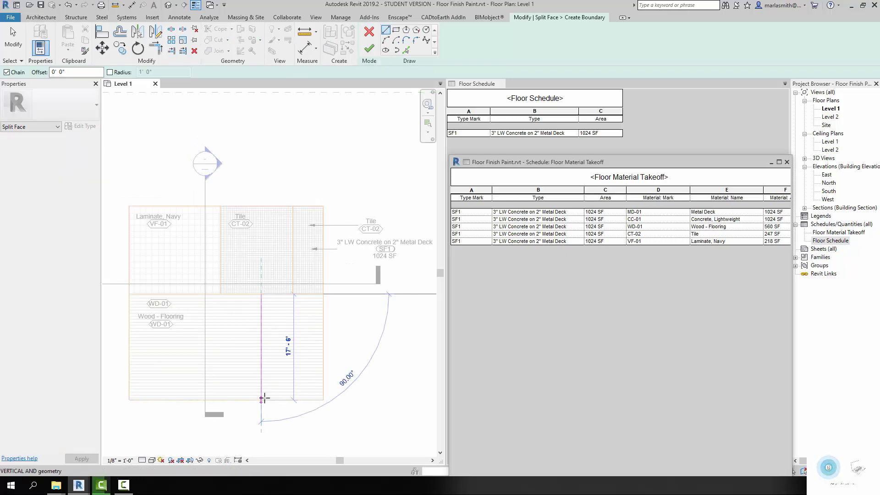
click(261, 399)
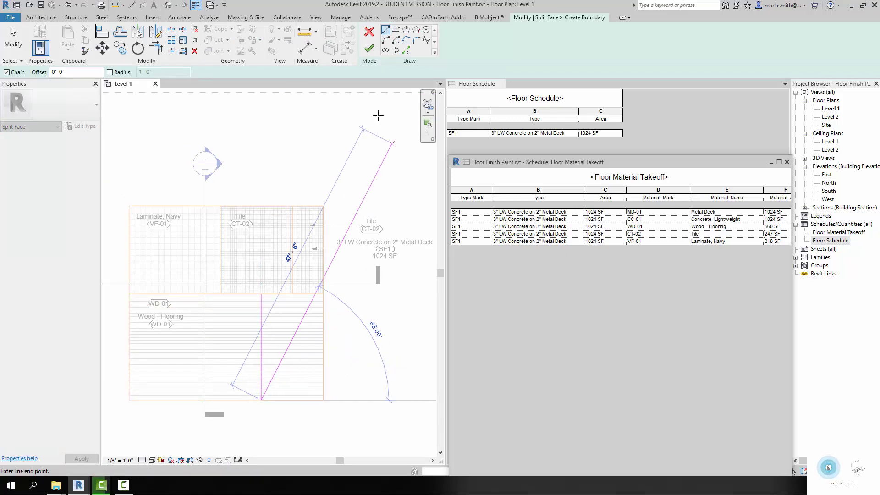
click(369, 48)
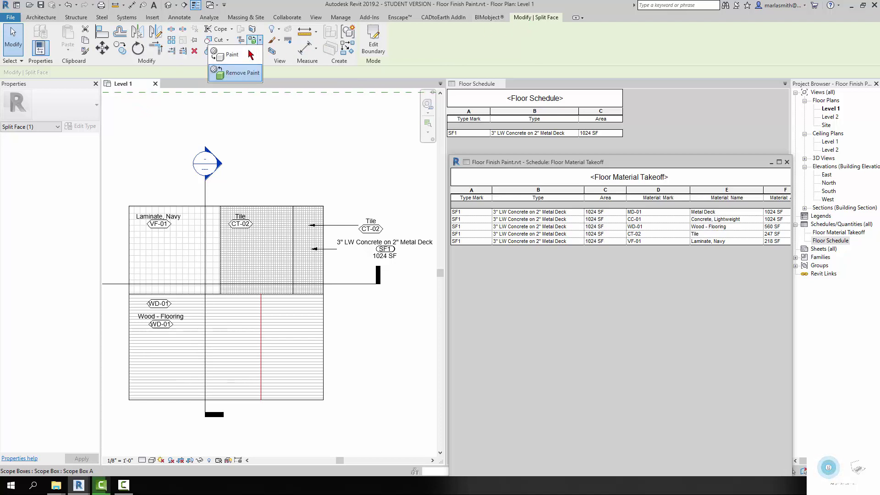
- Paint the new lower-right floor region with Copper, leaving Wood - Flooring at 381 SF
click(250, 51)
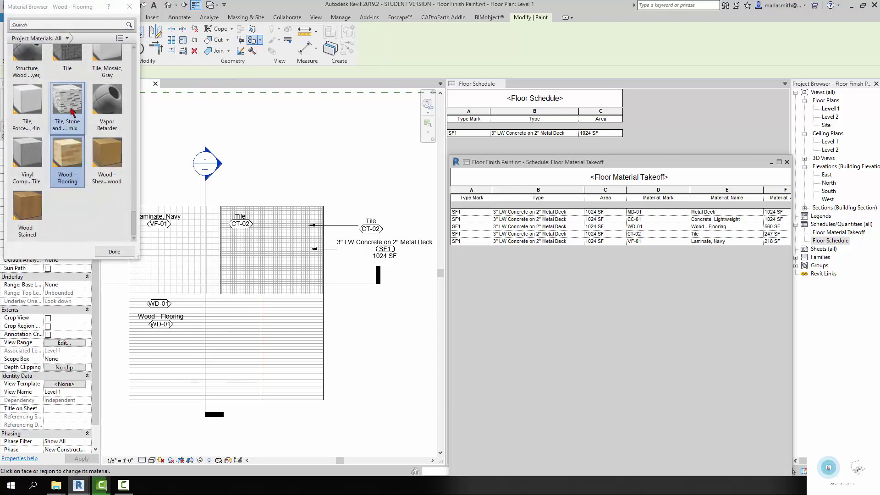
scroll(73, 92, up, 10)
scroll(73, 90, up, 3)
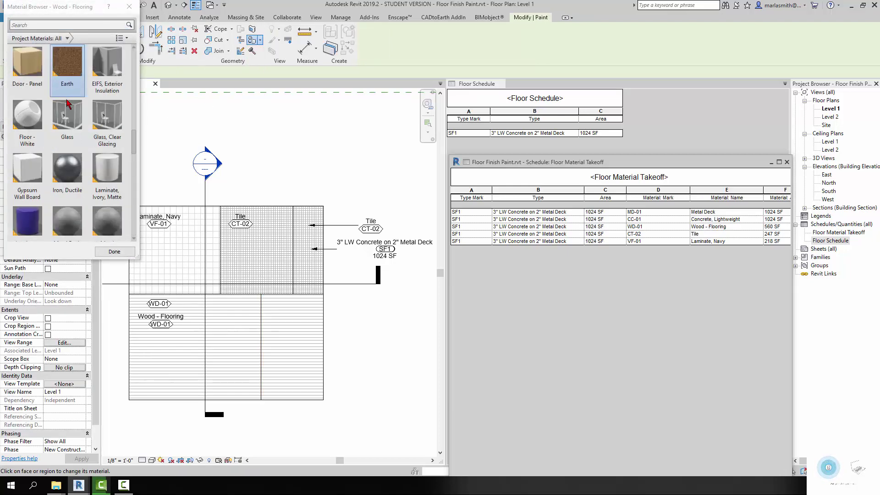
scroll(69, 160, up, 3)
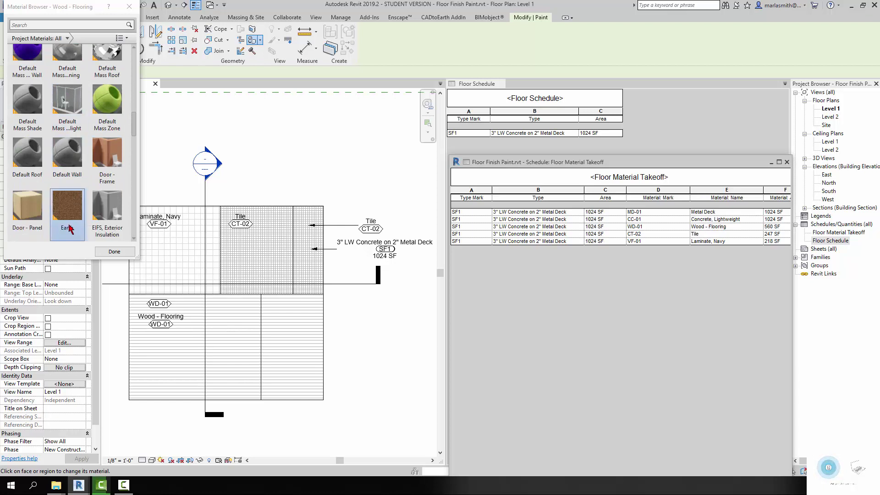
scroll(72, 179, up, 3)
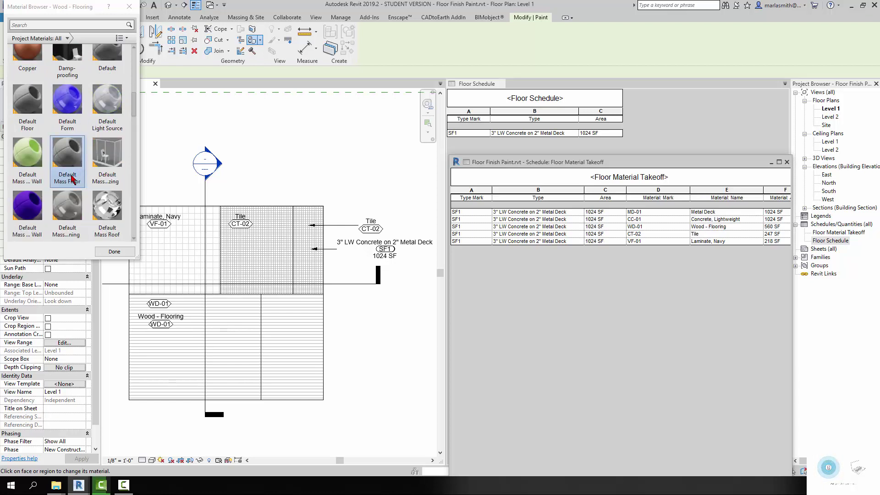
scroll(72, 179, up, 5)
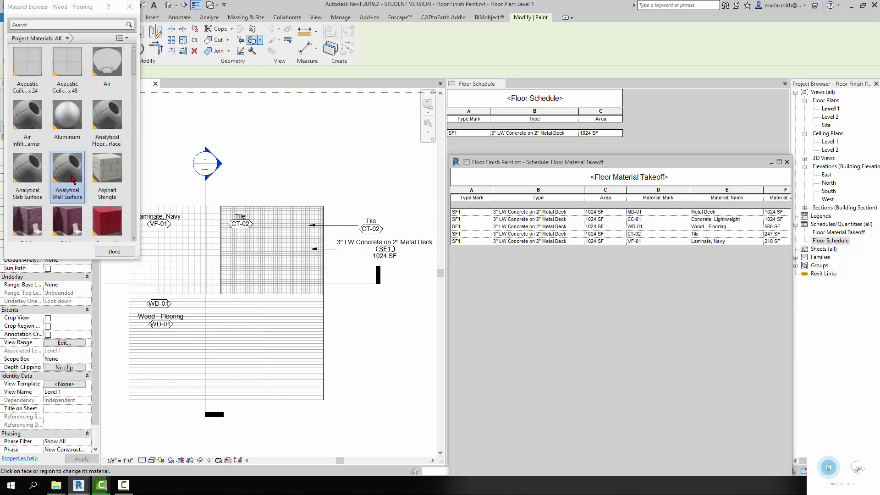
scroll(72, 179, down, 3)
scroll(72, 179, down, 3)
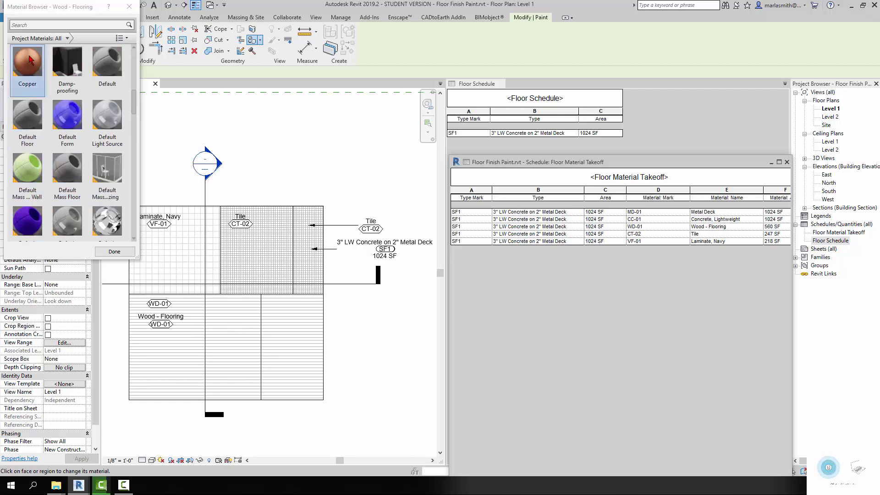
click(28, 62)
click(319, 387)
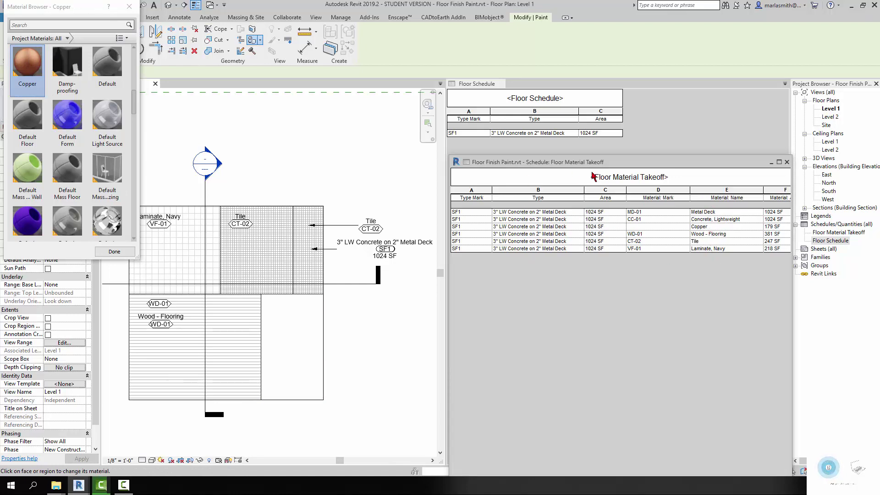
click(130, 7)
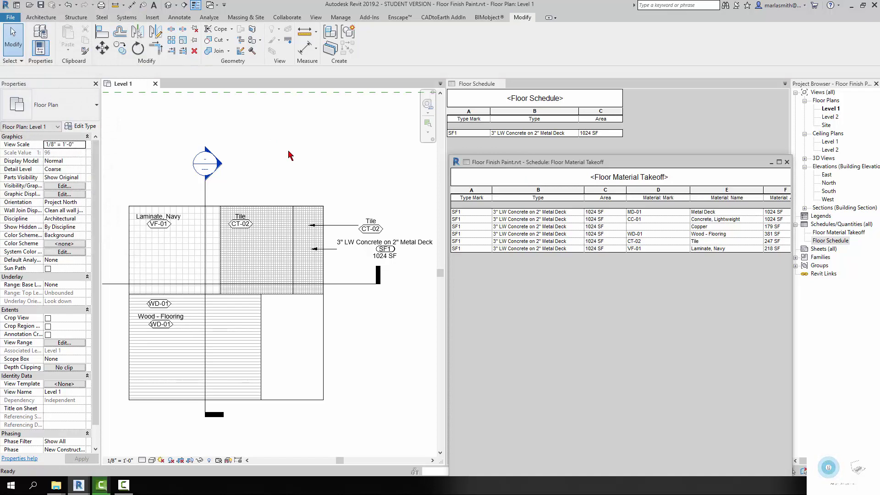
key(ctrl+z)
key(s)
key(f)
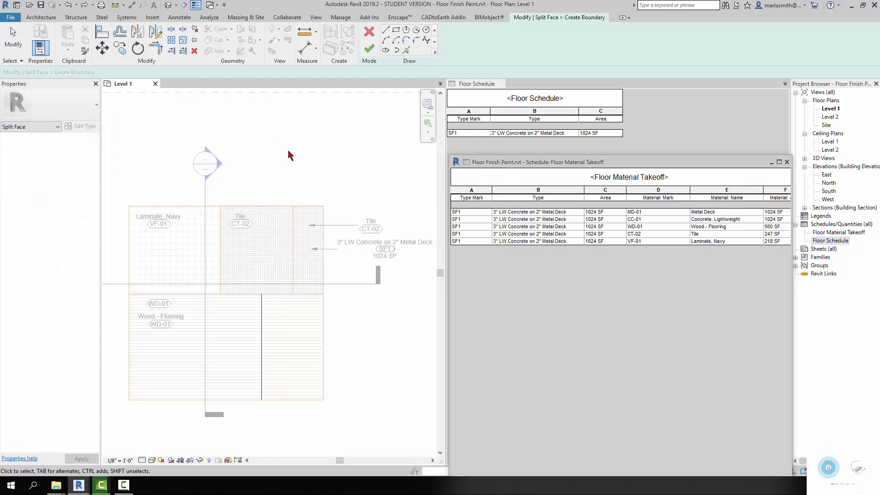
click(371, 33)
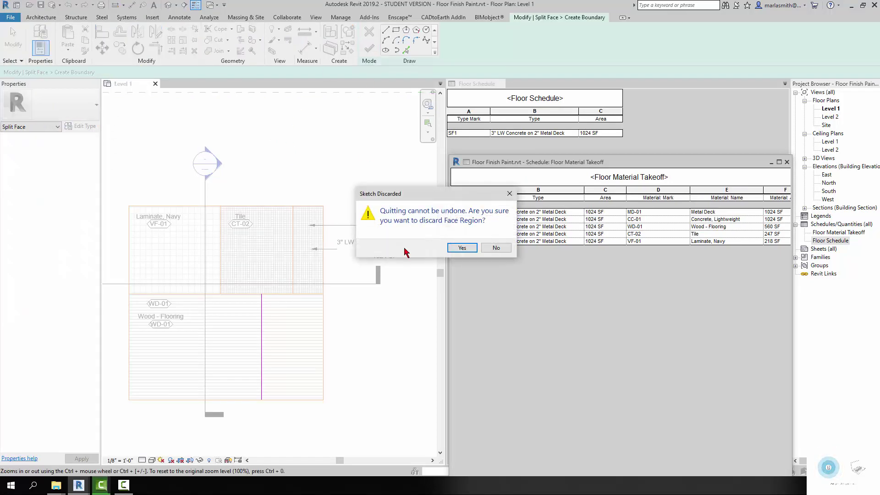
click(458, 247)
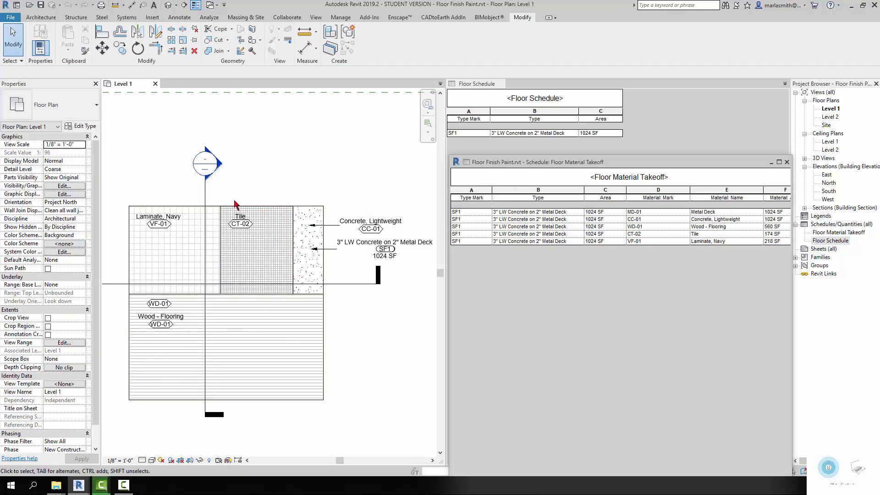
double_click(218, 173)
scroll(259, 276, up, 6)
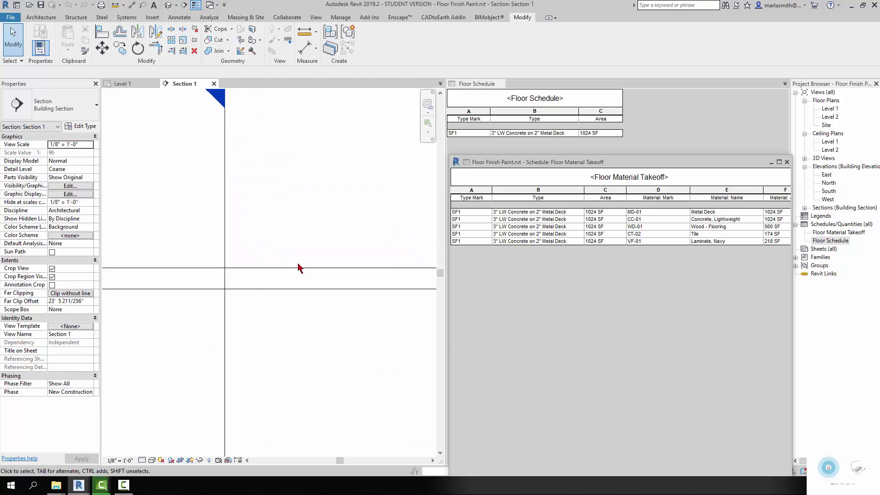
click(214, 83)
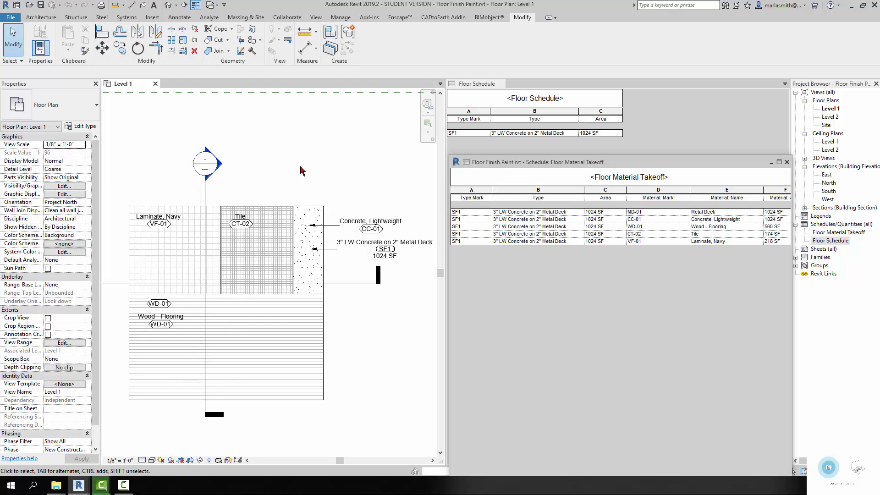
middle_drag(307, 172, 302, 150)
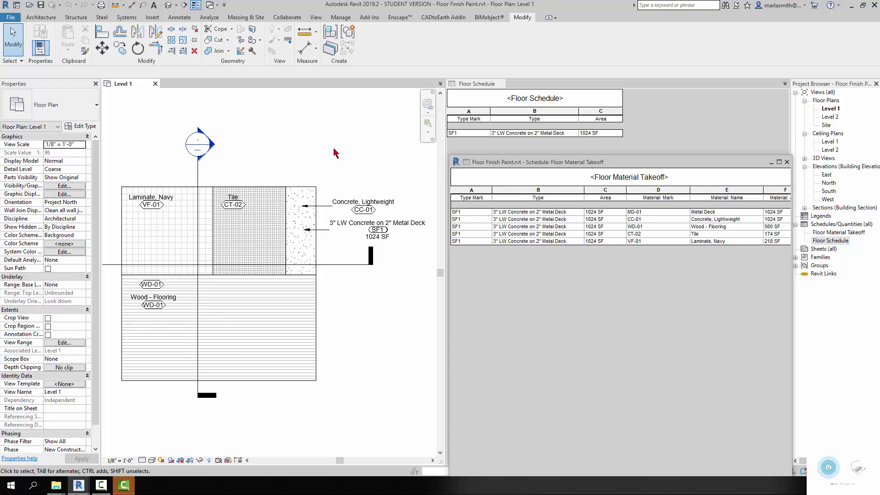
click(240, 209)
click(158, 210)
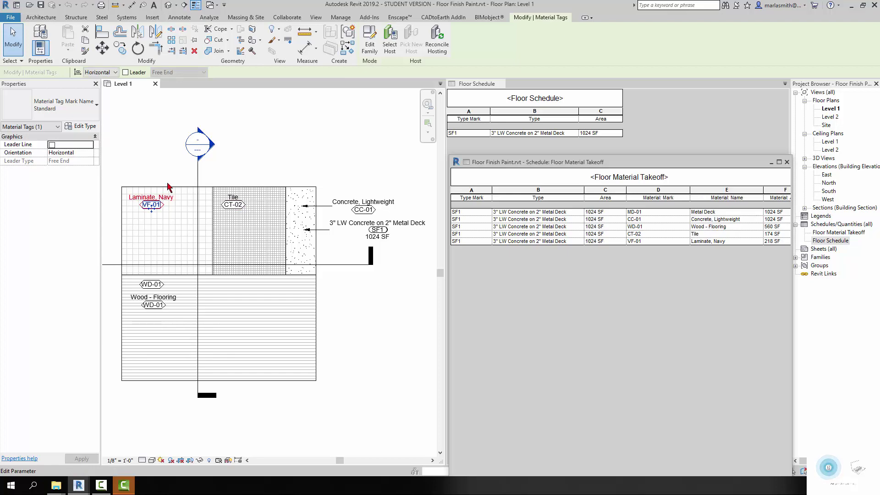
click(161, 144)
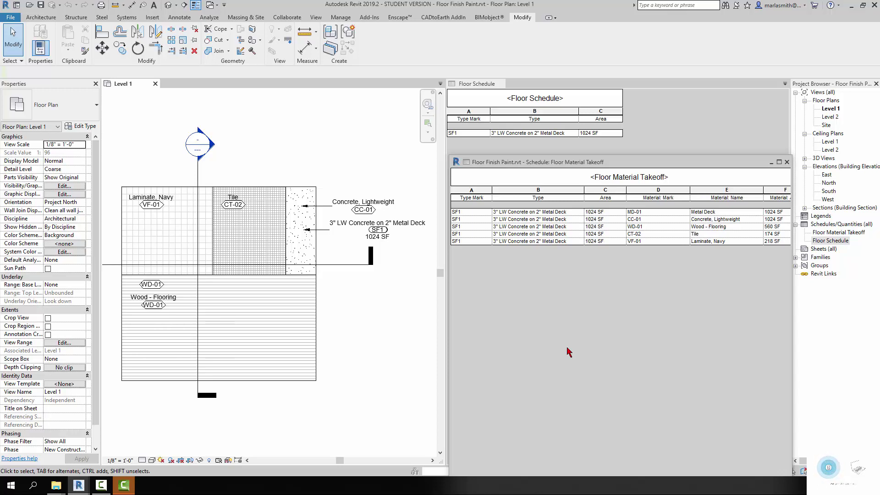
- Activate the Floor Material Takeoff schedule window beside the Level 1 plan
click(568, 294)
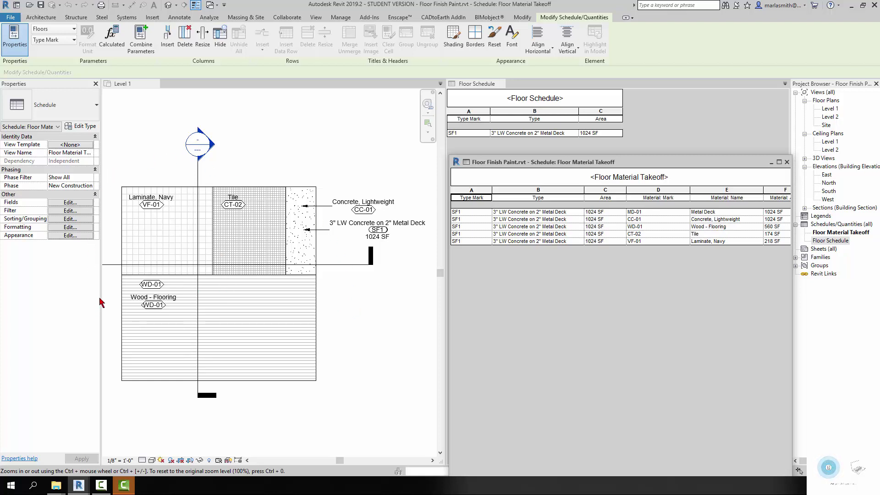
- Delete the duplicate upper WD-01 tag in the Level 1 floor plan
click(148, 204)
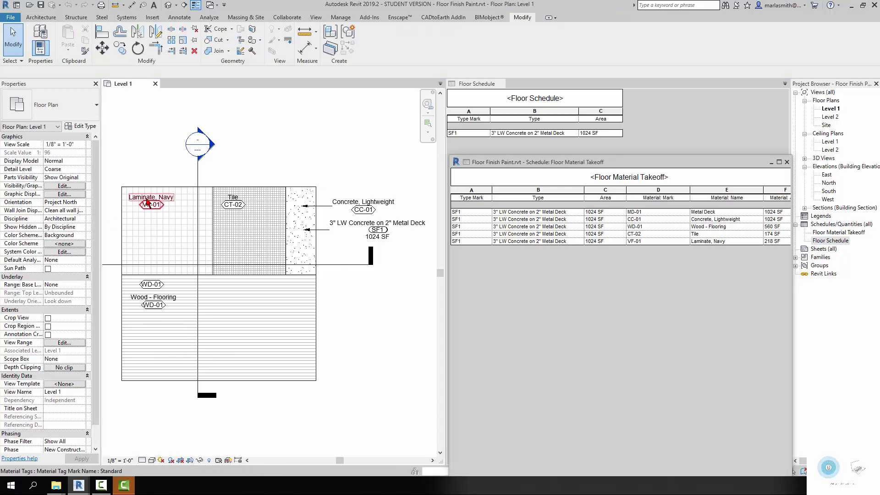
click(241, 205)
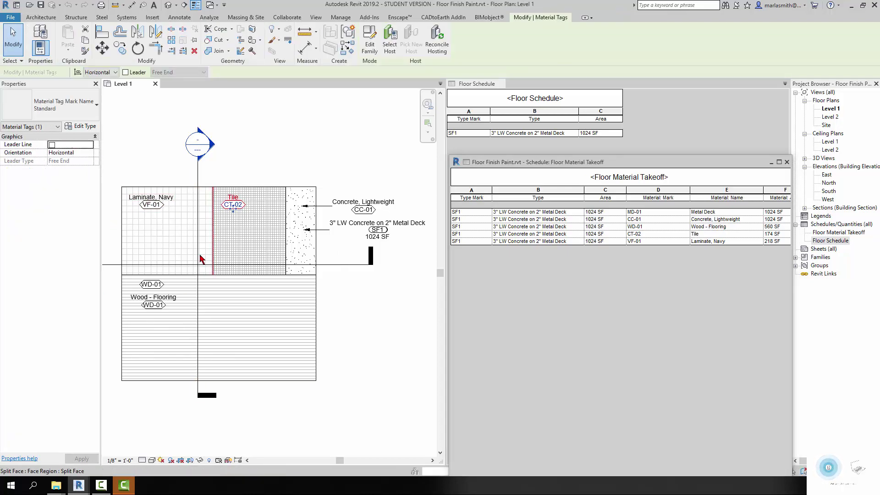
click(158, 292)
key(Delete)
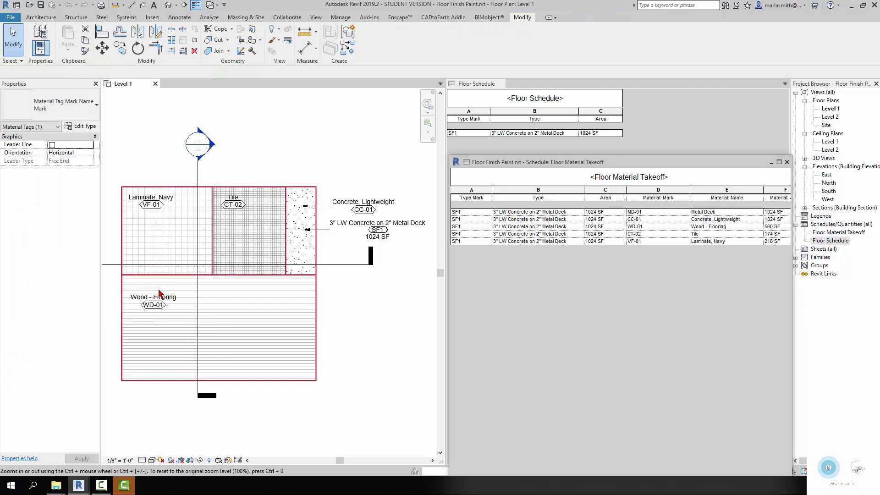
- Nudge the remaining Wood - Flooring tag slightly upward within its region
click(156, 305)
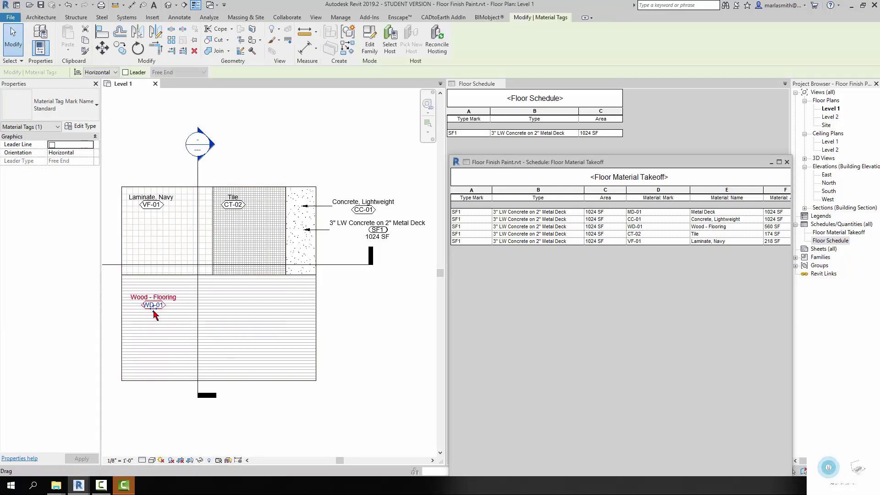
drag(155, 304, 153, 298)
click(333, 294)
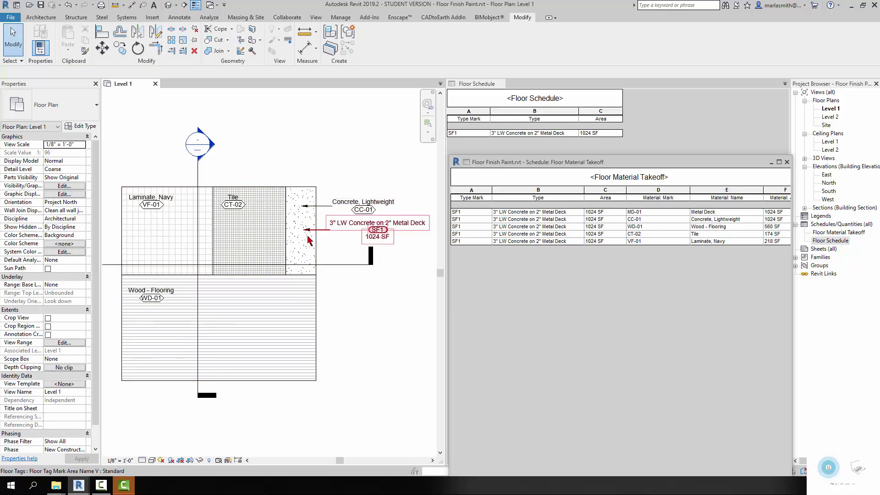
click(347, 210)
right_click(346, 206)
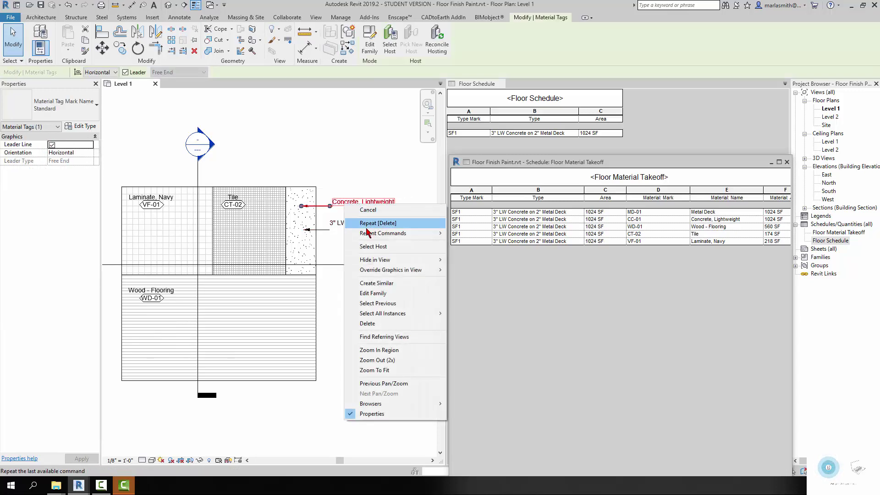
click(378, 283)
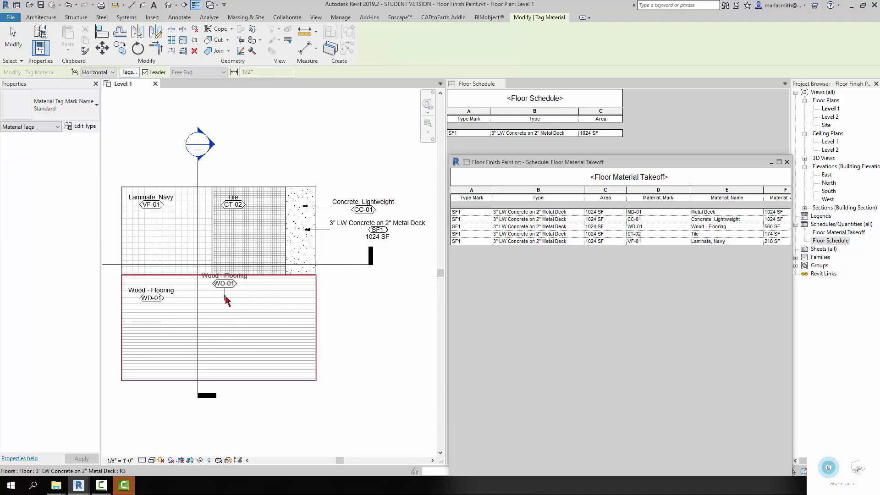
key(Escape)
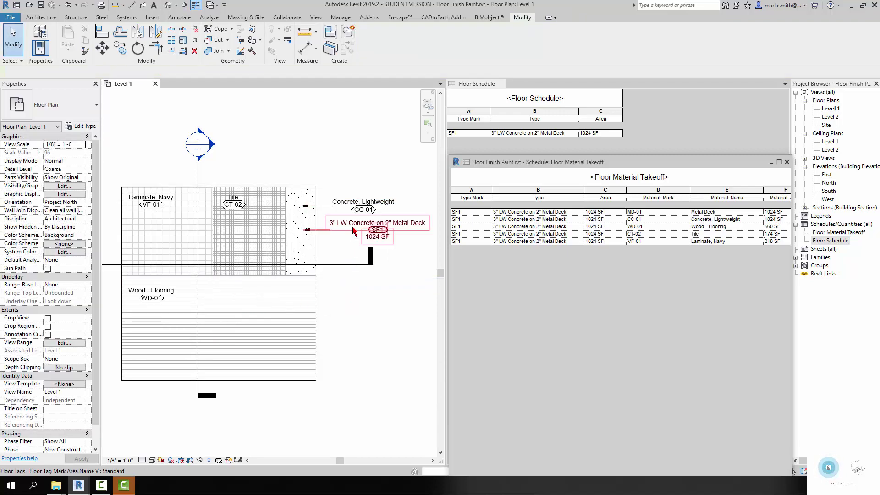
right_click(354, 231)
key(Escape)
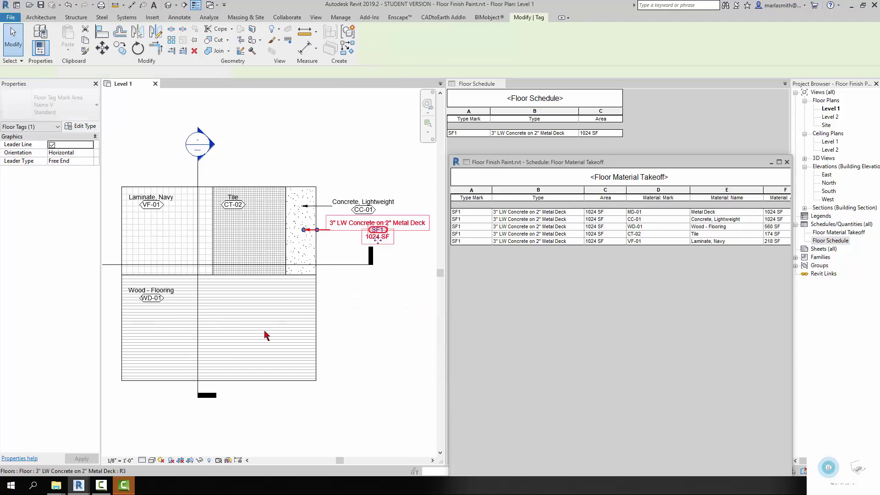
key(c)
key(s)
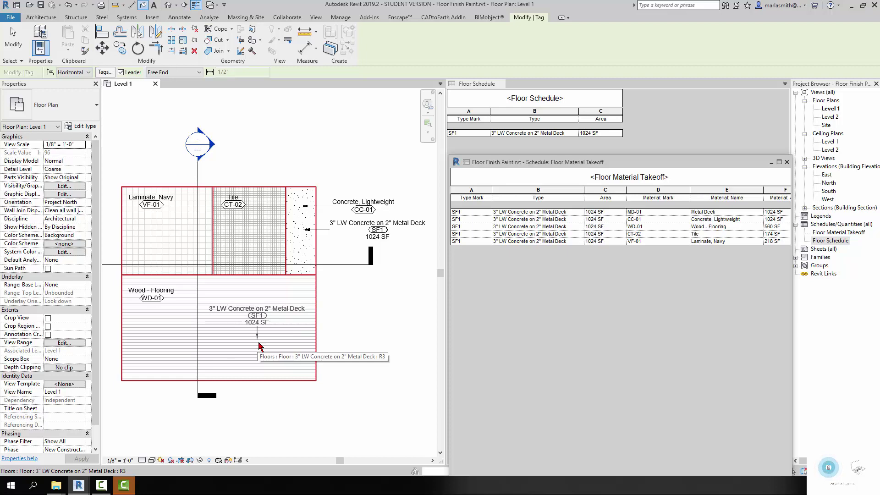
key(Escape)
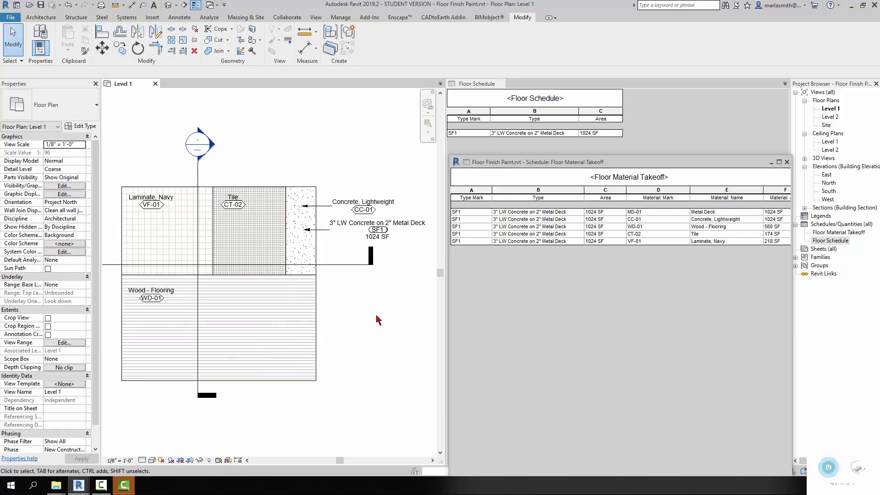